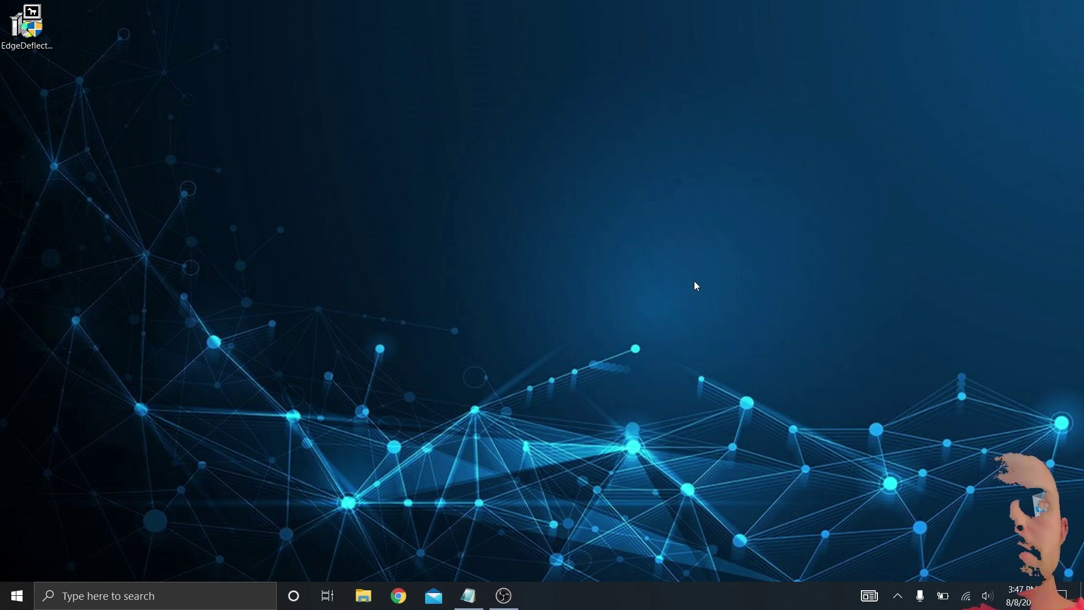
Step: Search 'youtube' in Windows Search and open its web results, which load as Bing in Edge
click(114, 594)
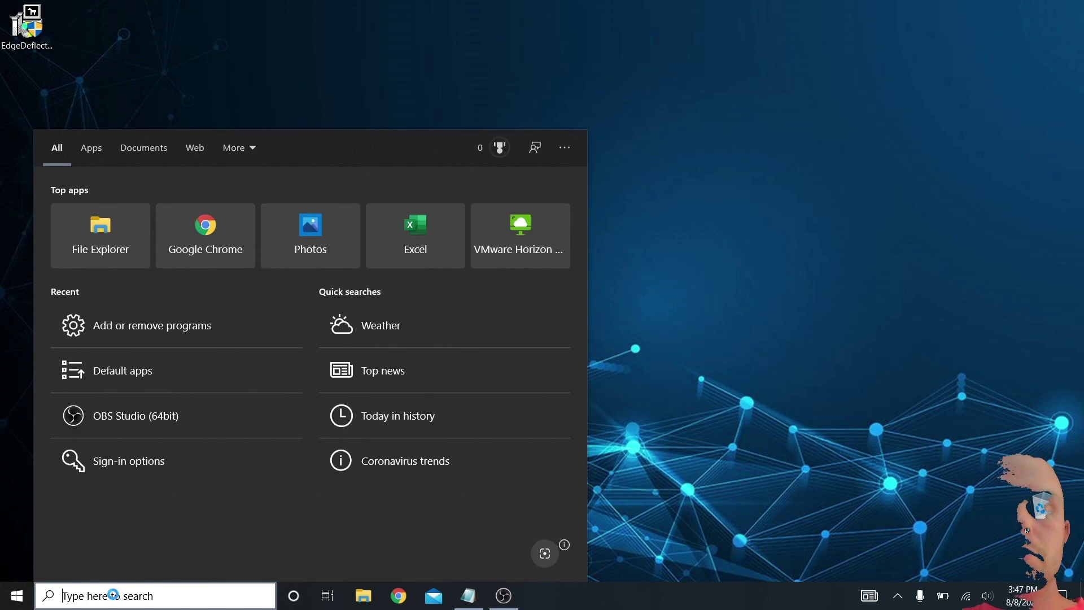
text(youtube)
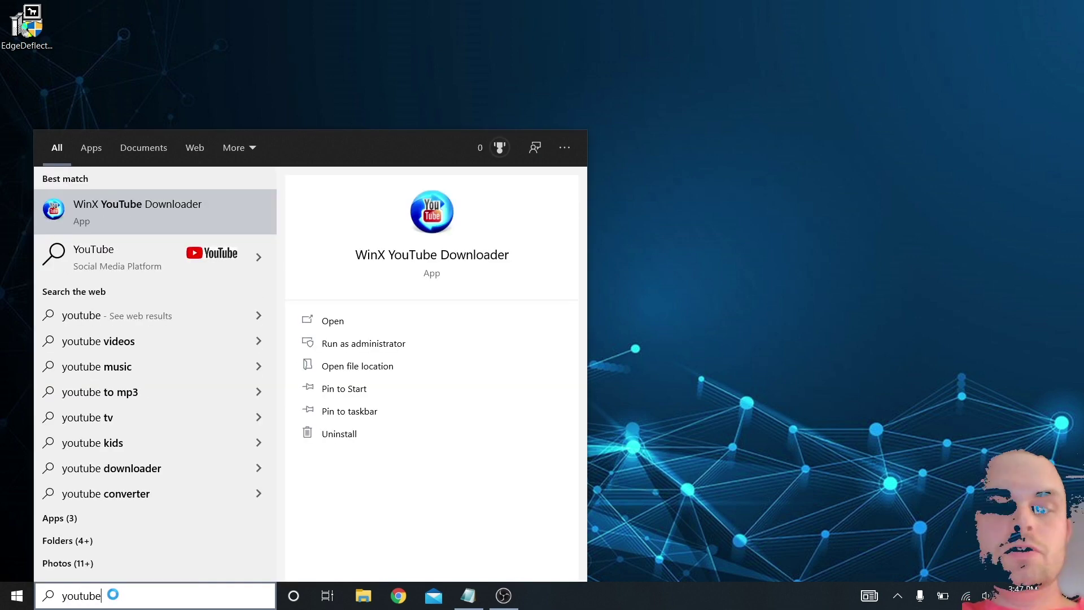
click(96, 319)
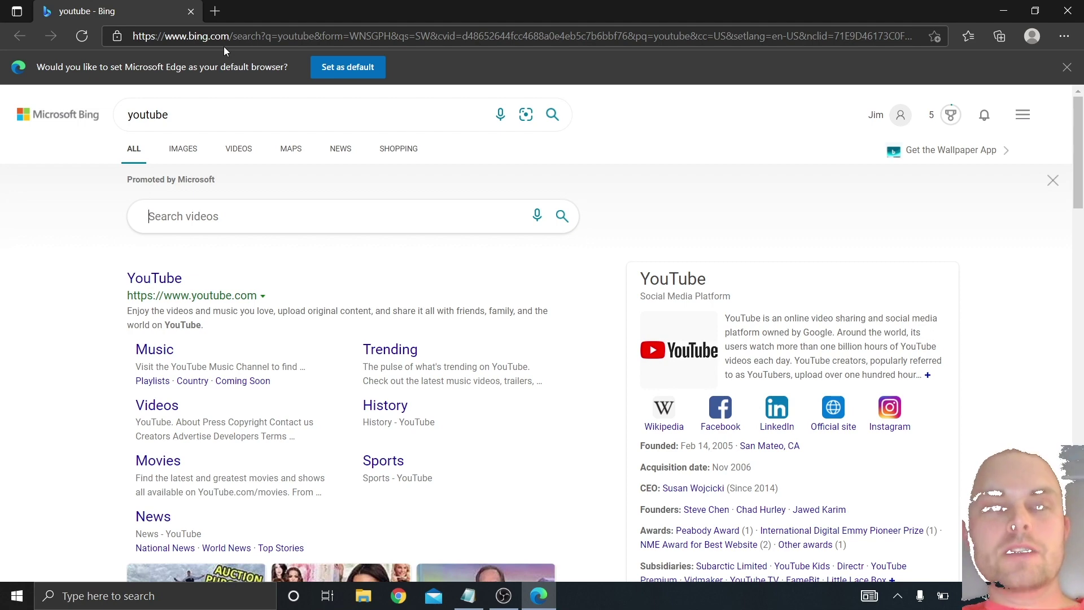
Step: Close the youtube - Bing tab so Microsoft Edge shuts
click(191, 11)
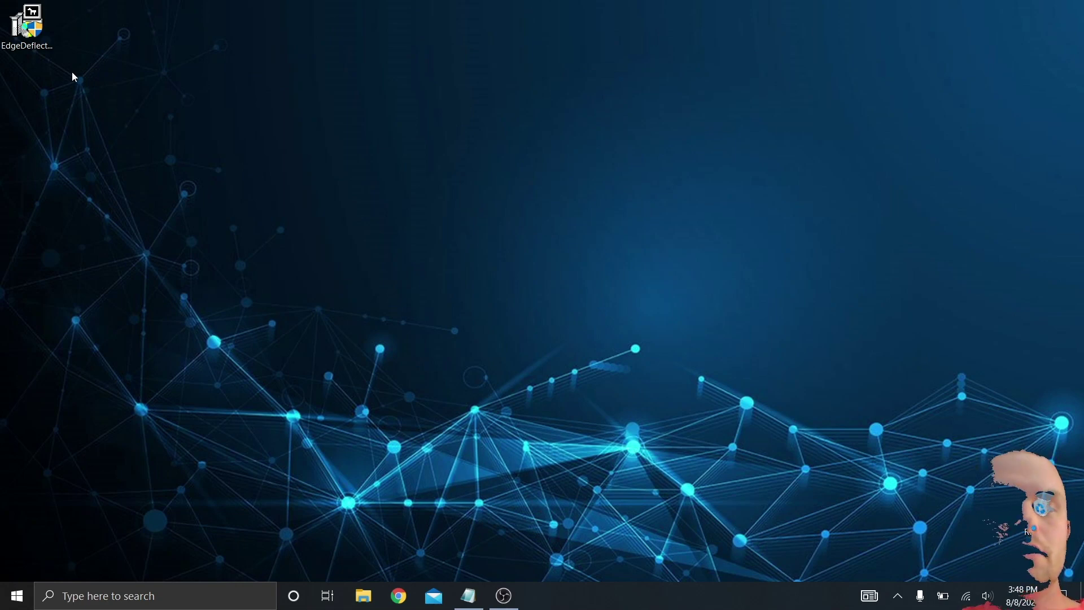
Step: Run EdgeDeflector_install.exe into the default folder, closing the browser it opens and the finished installer
click(27, 25)
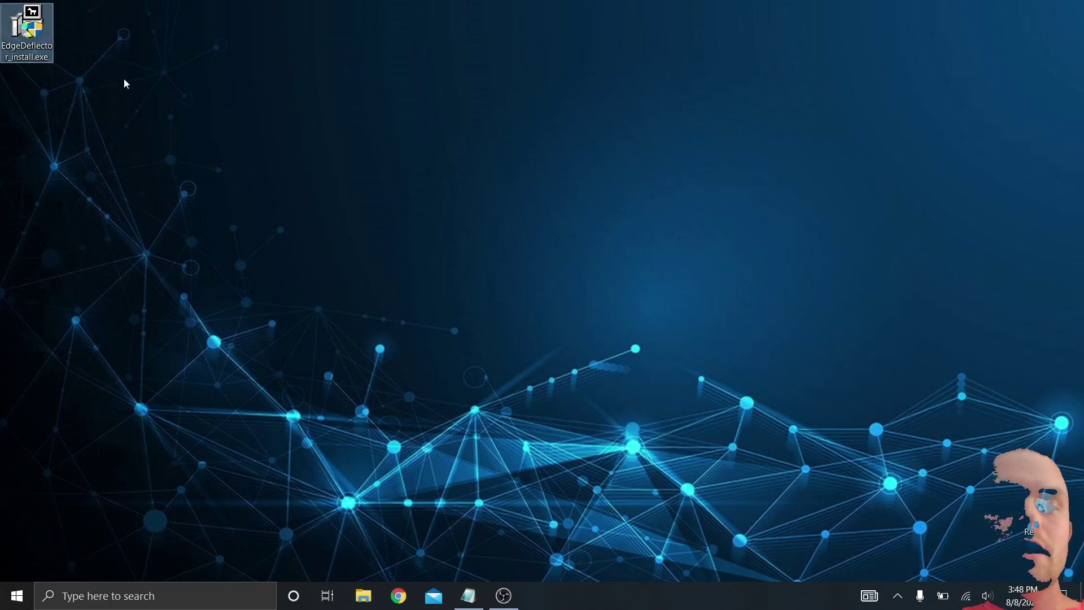
double_click(31, 33)
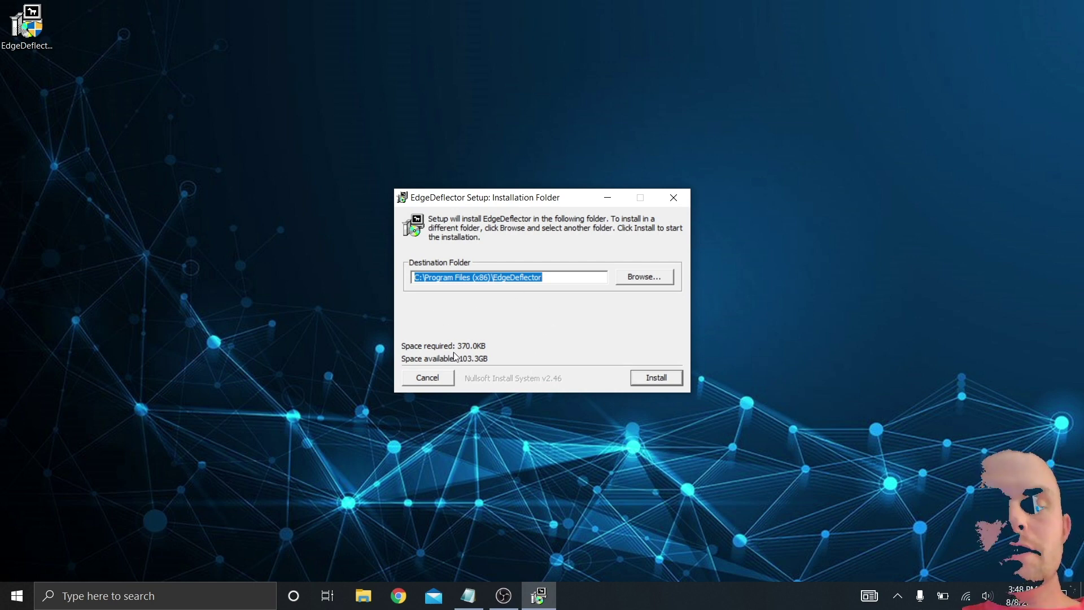
click(642, 383)
click(643, 382)
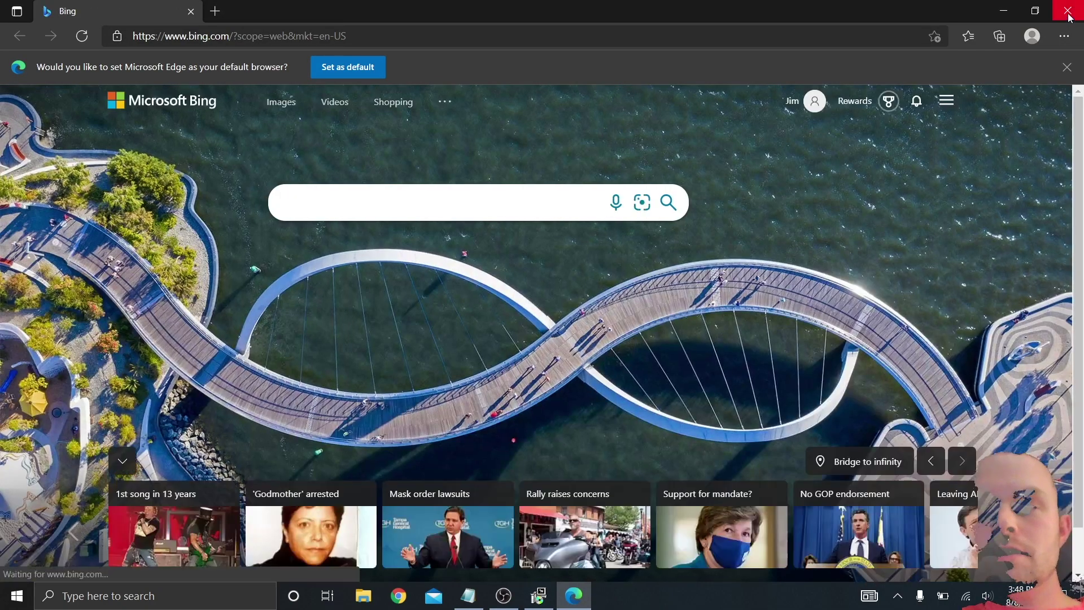
click(1068, 15)
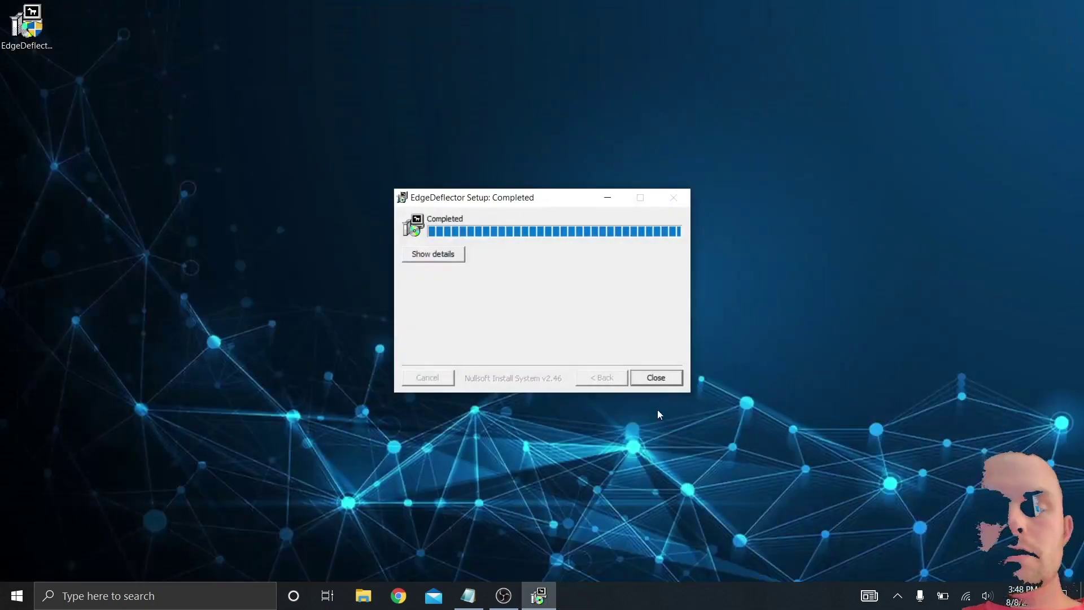
click(668, 376)
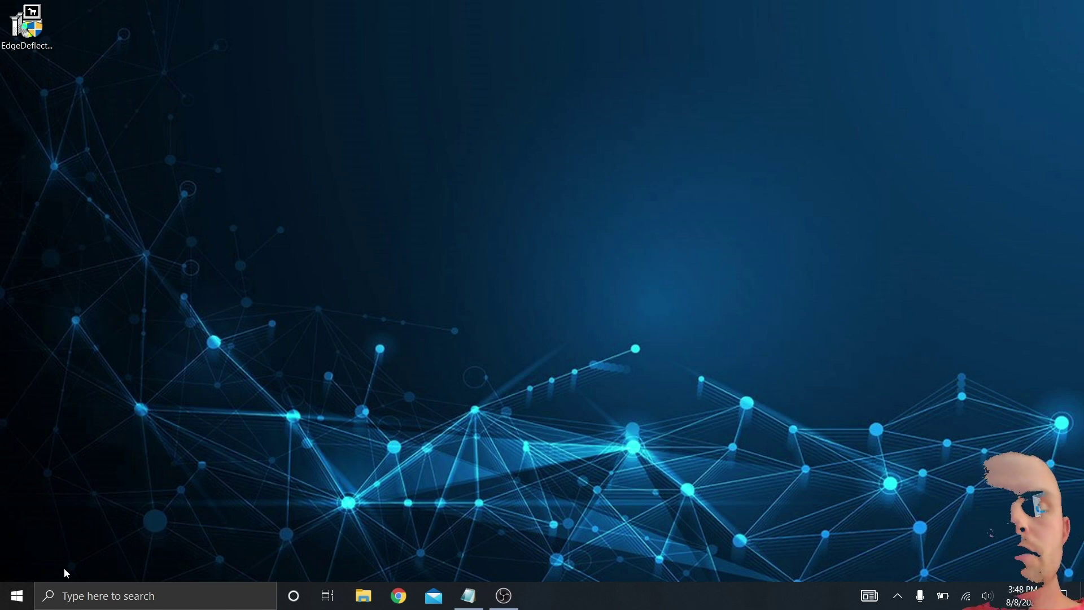
Step: Search Windows for 'default apps' and open the Default apps settings page
click(100, 598)
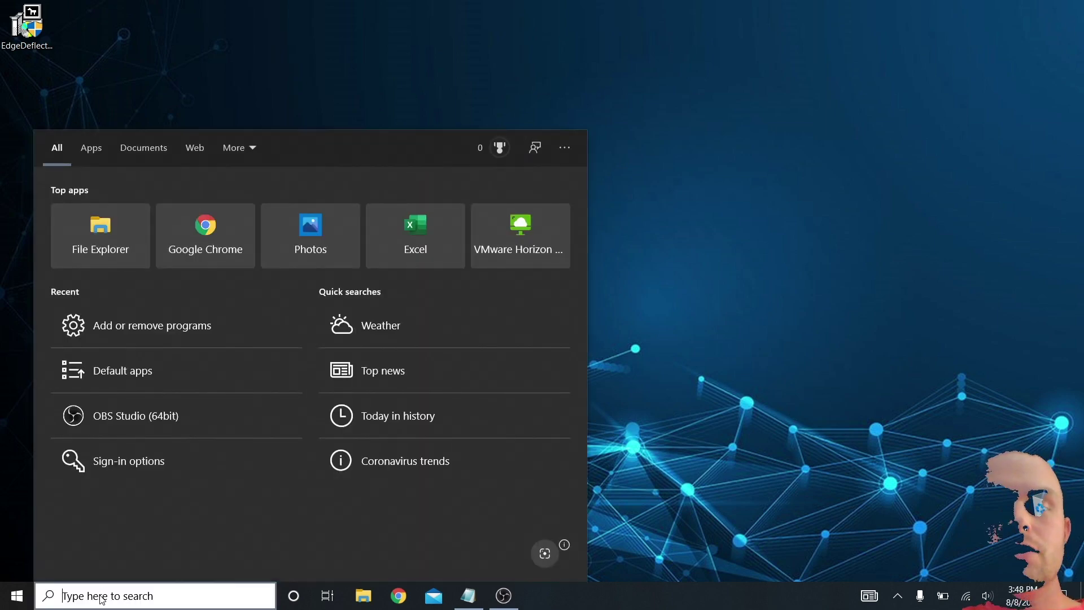
text(youtube)
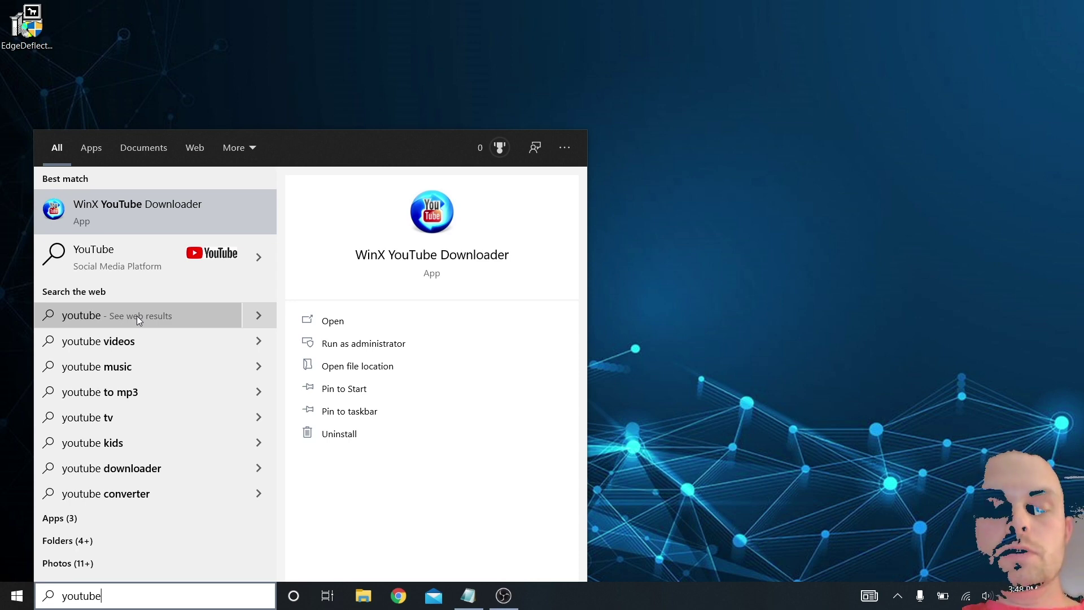
key(BackSpace)
key(BackSpace)
key(BackSpace)
key(BackSpace)
key(BackSpace)
key(BackSpace)
key(BackSpace)
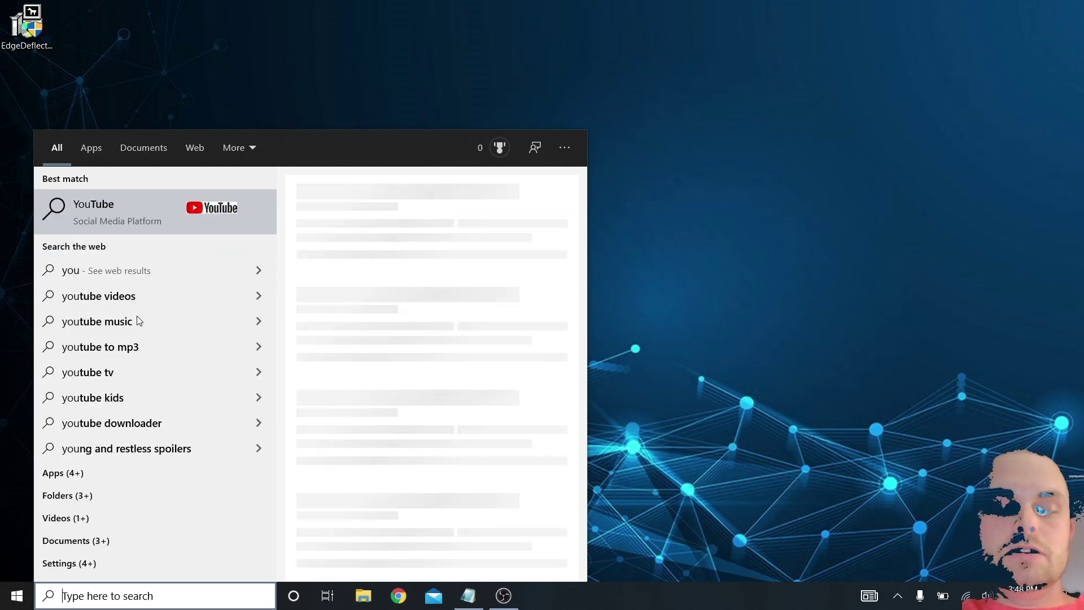
text(defaul)
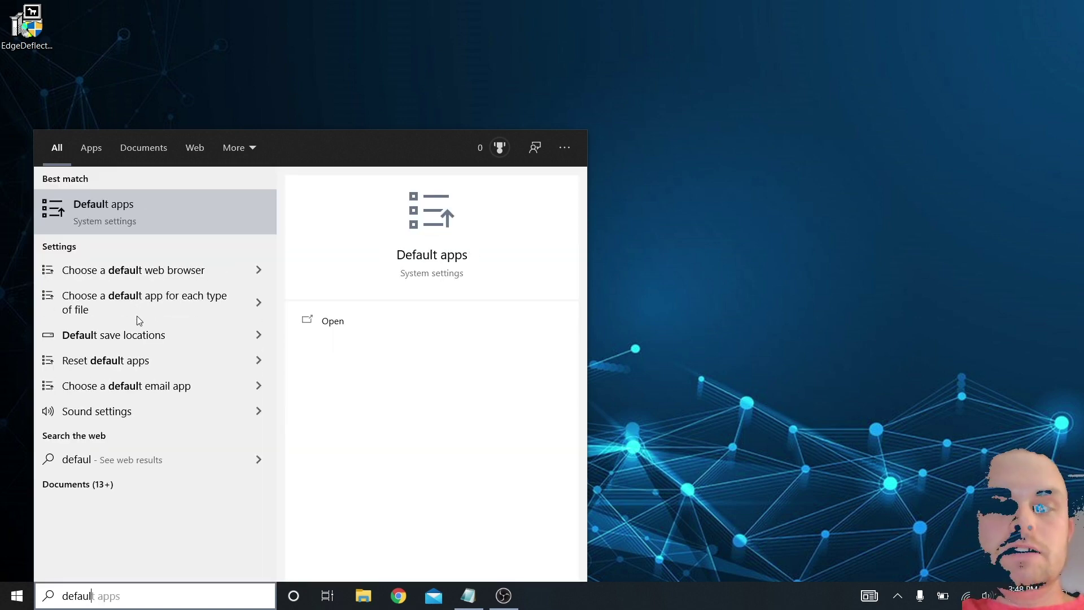
key(Return)
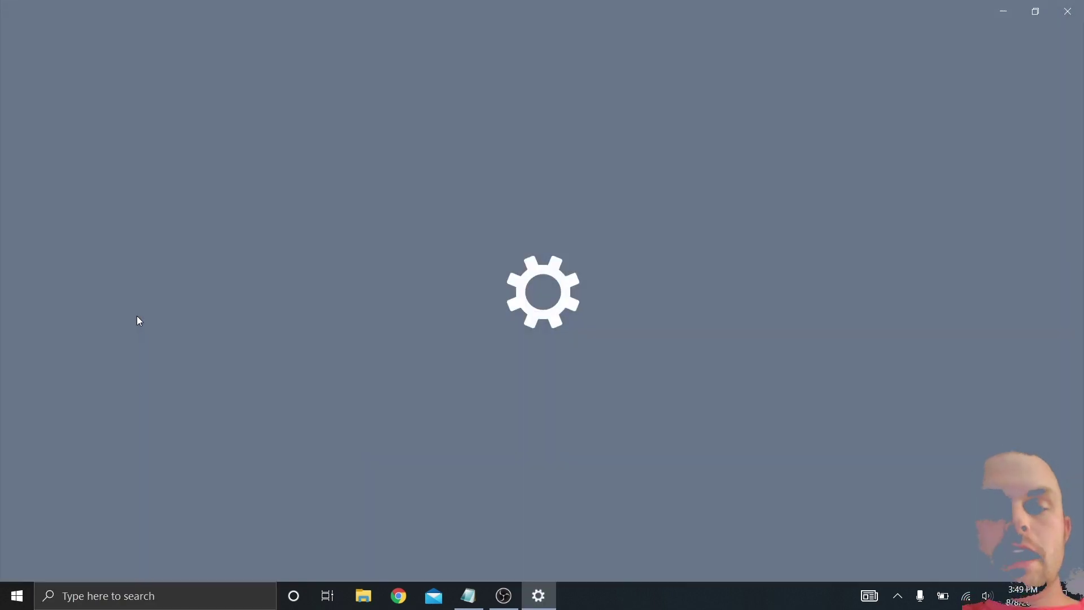
Step: Under Choose default apps by protocol, switch MICROSOFT-EDGE from Microsoft Edge to EdgeDeflector
scroll(411, 367, down, 5)
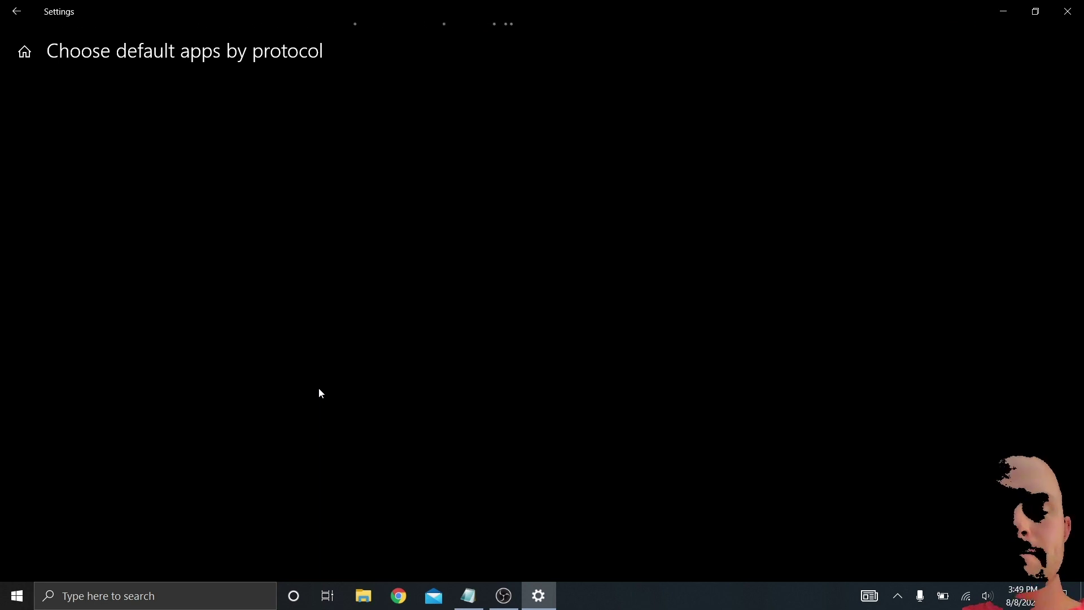
scroll(319, 393, down, 5)
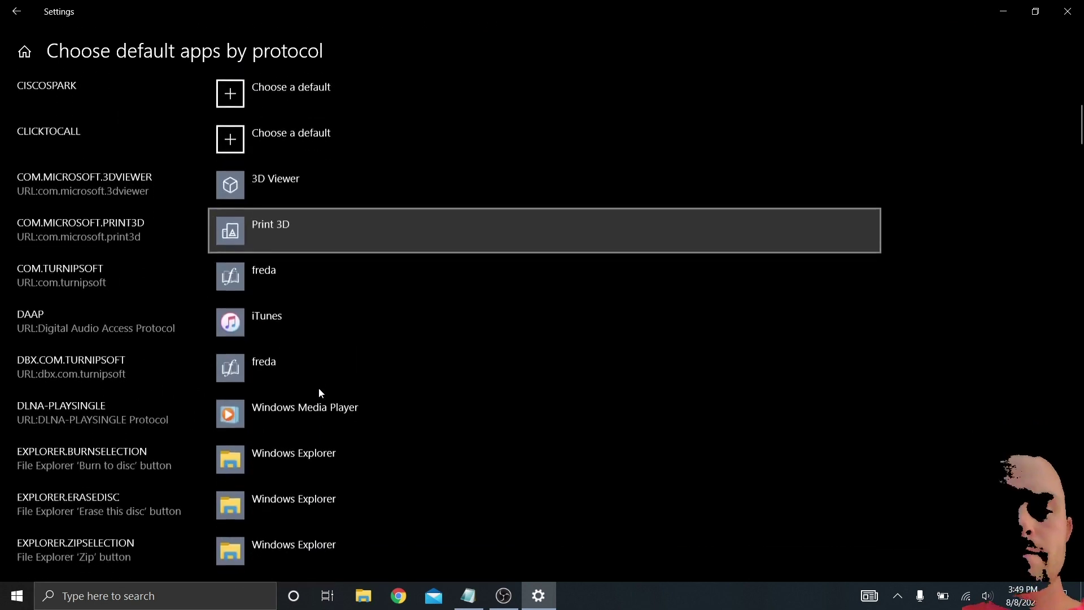
scroll(319, 389, down, 15)
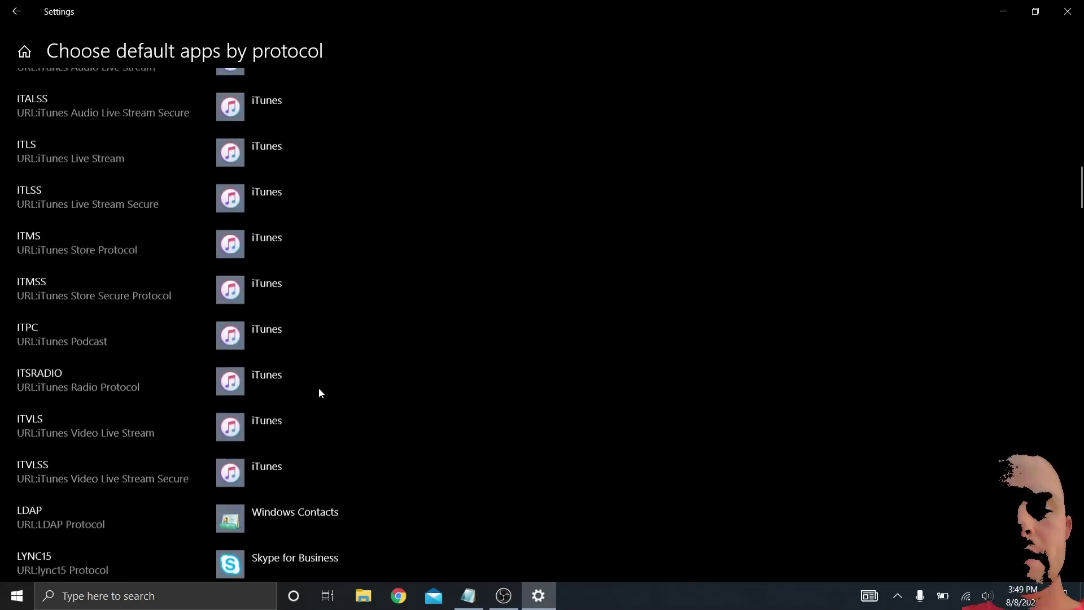
scroll(318, 393, down, 8)
scroll(319, 388, up, 1)
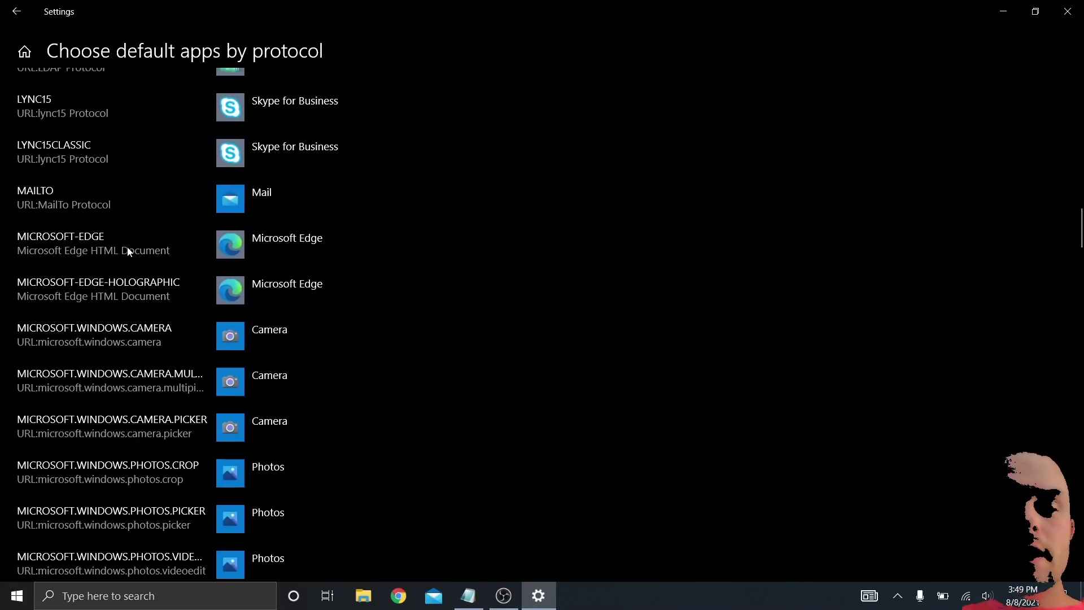
click(260, 243)
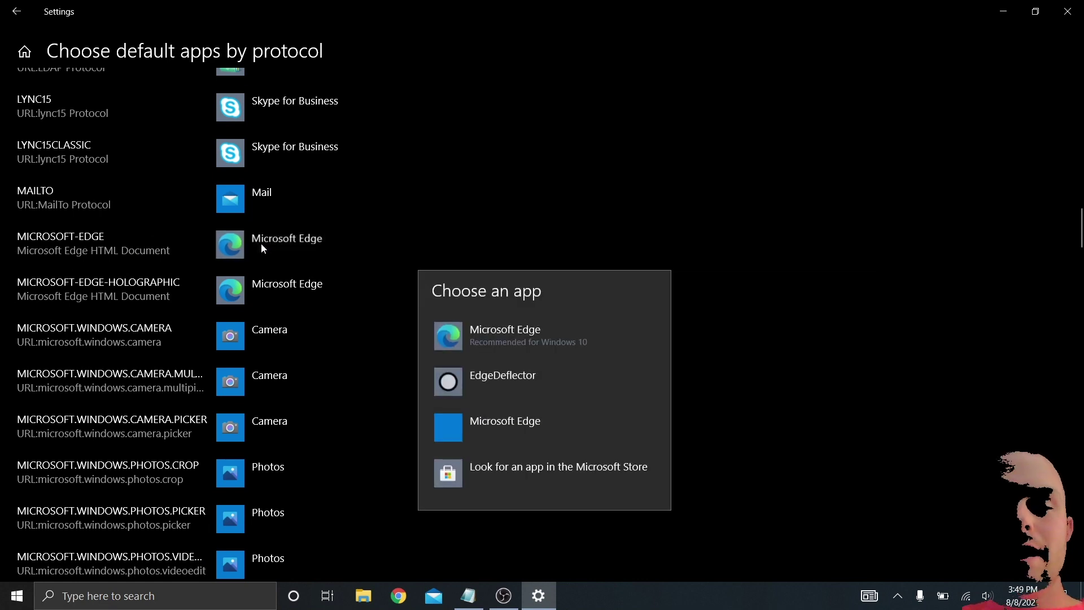
click(474, 384)
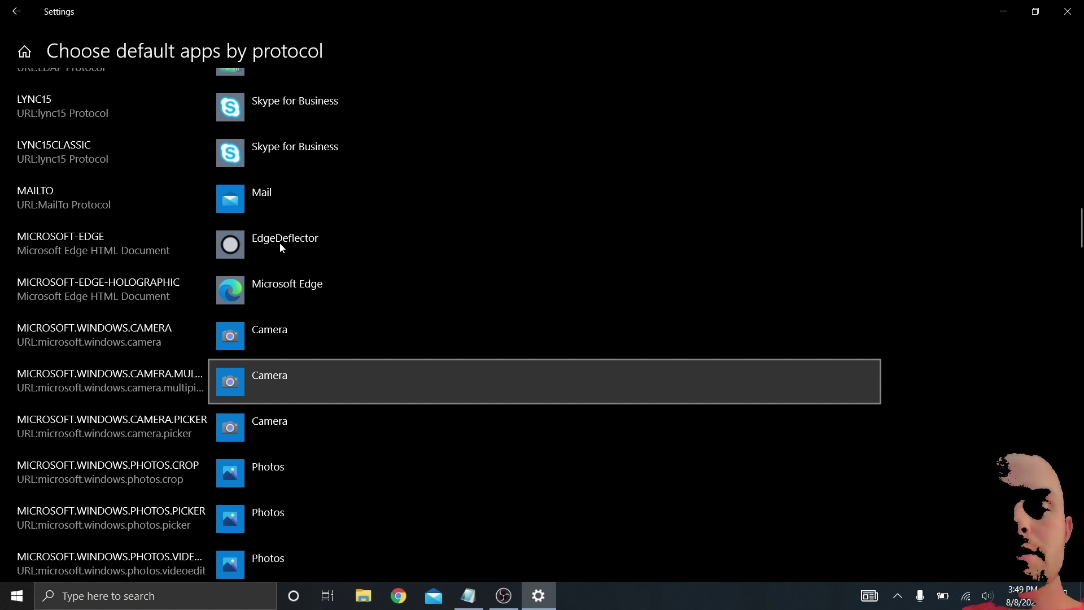
Step: Close Settings, then search 'youtube' and open the 'youtube videos' web results, now in Chrome
click(1067, 11)
click(157, 594)
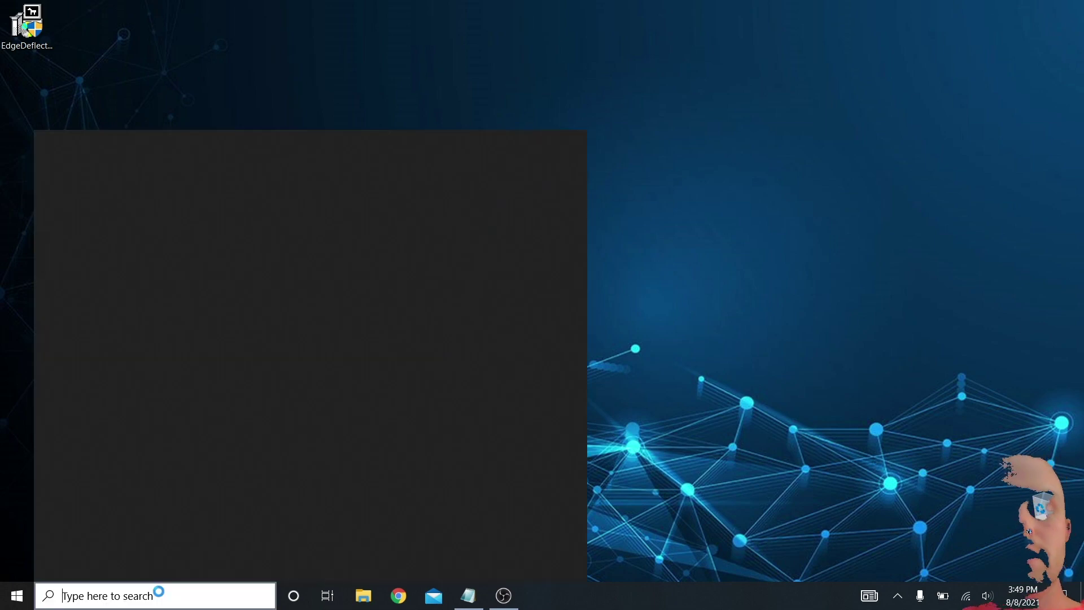
text(youtube)
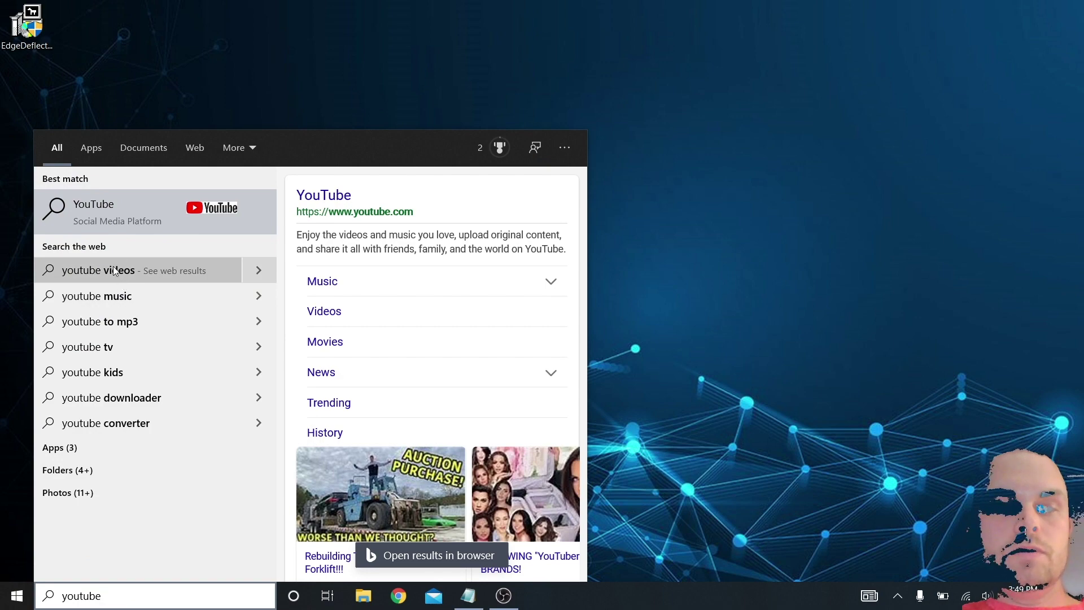
click(111, 275)
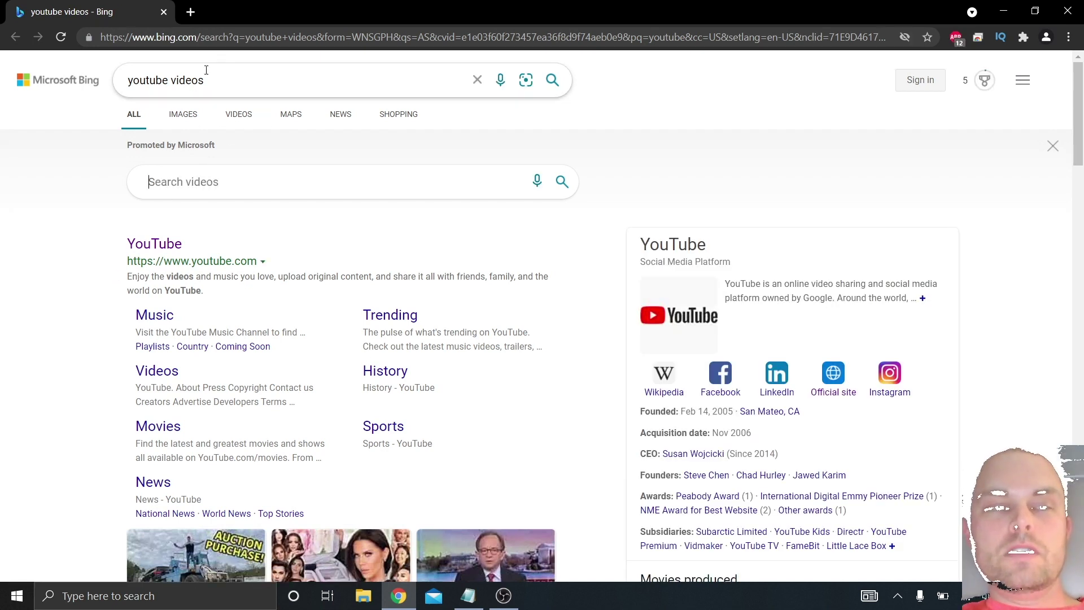
click(143, 175)
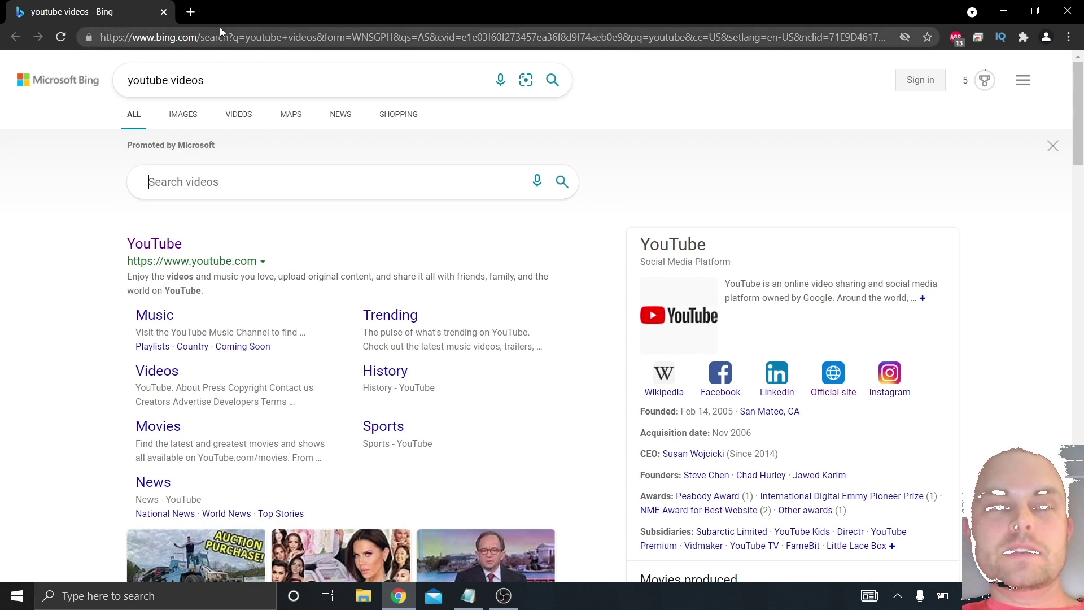
click(198, 37)
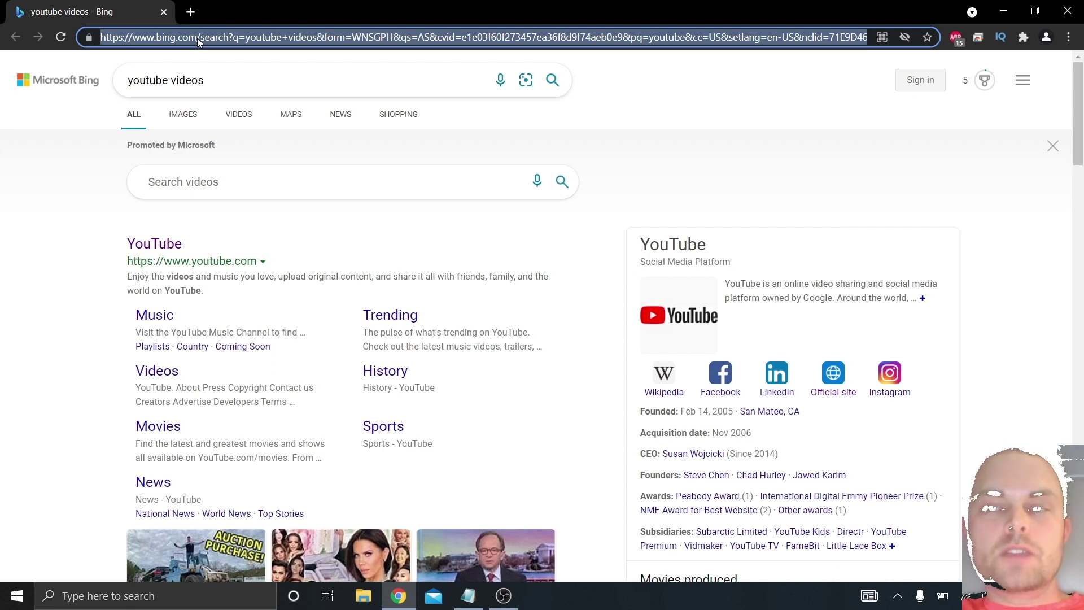
Step: Find Chrometana Pro in the Chrome Web Store, add the extension to Chrome, and dismiss the notice
text(chrome)
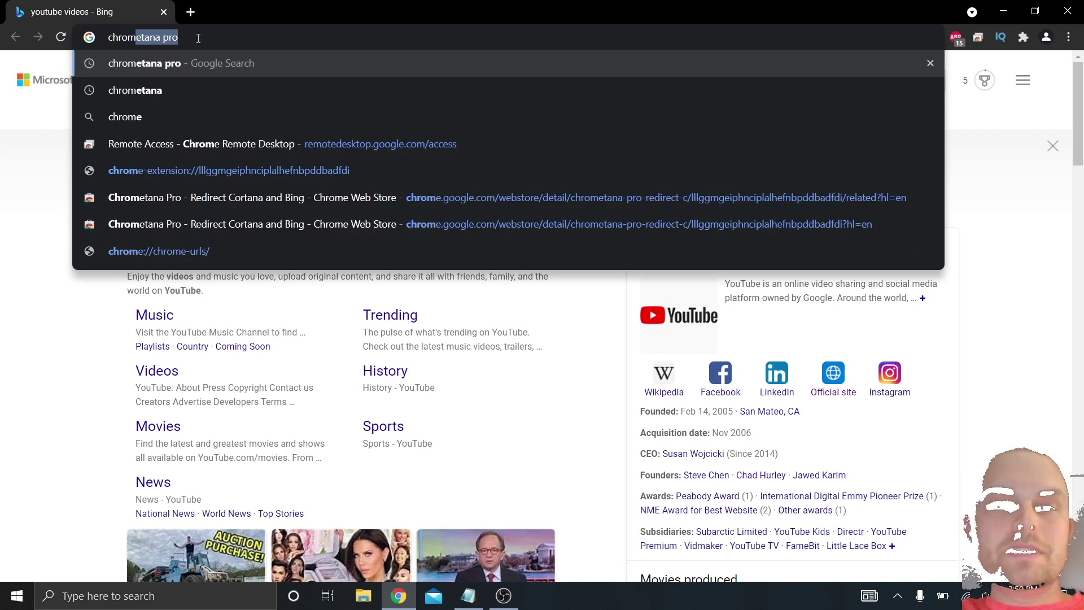
key(Return)
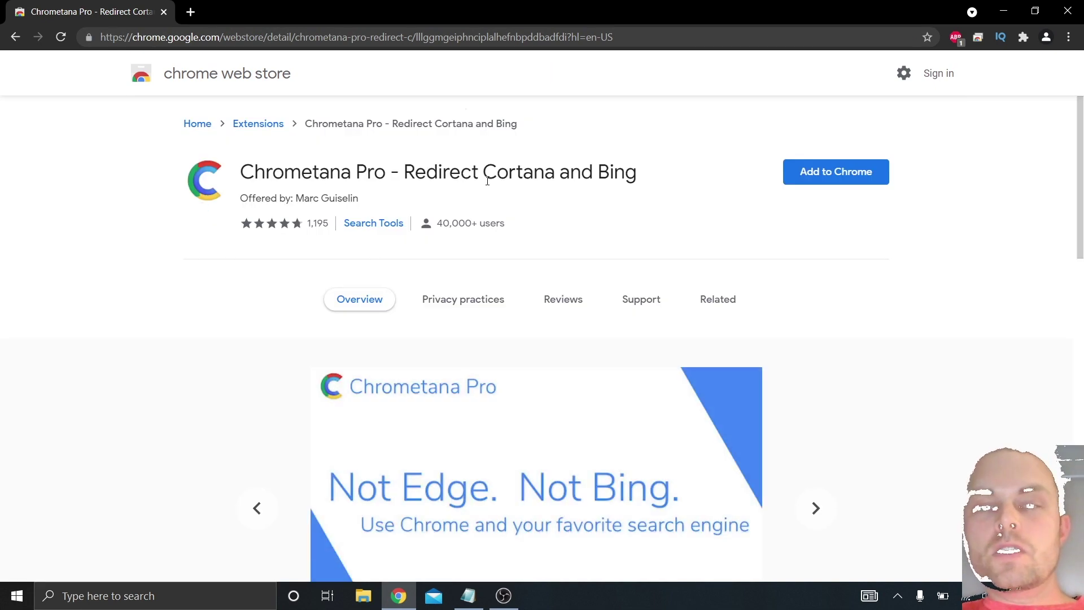
click(838, 178)
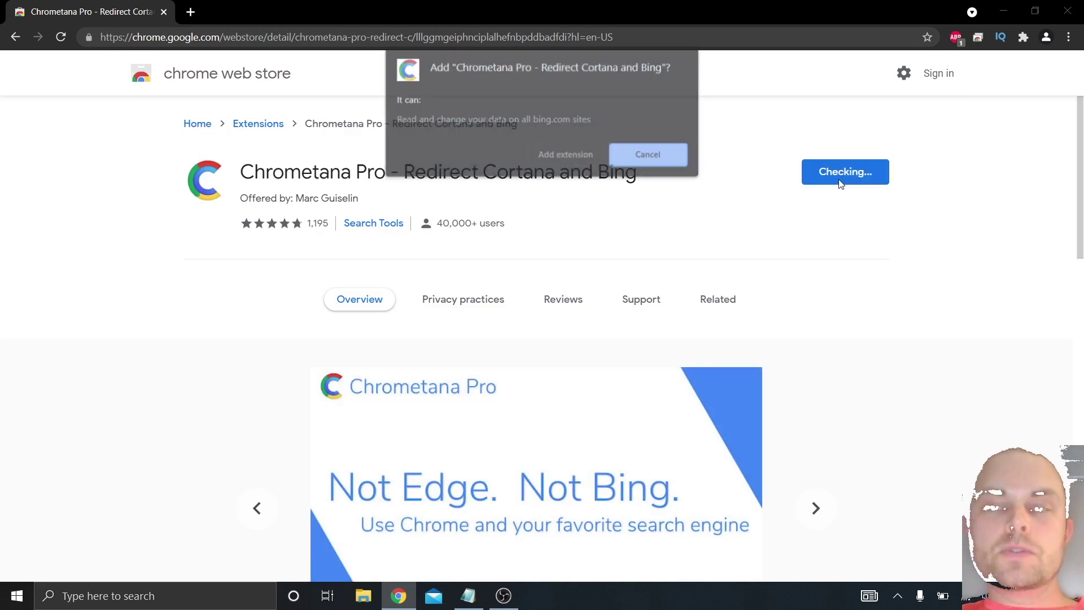
click(587, 161)
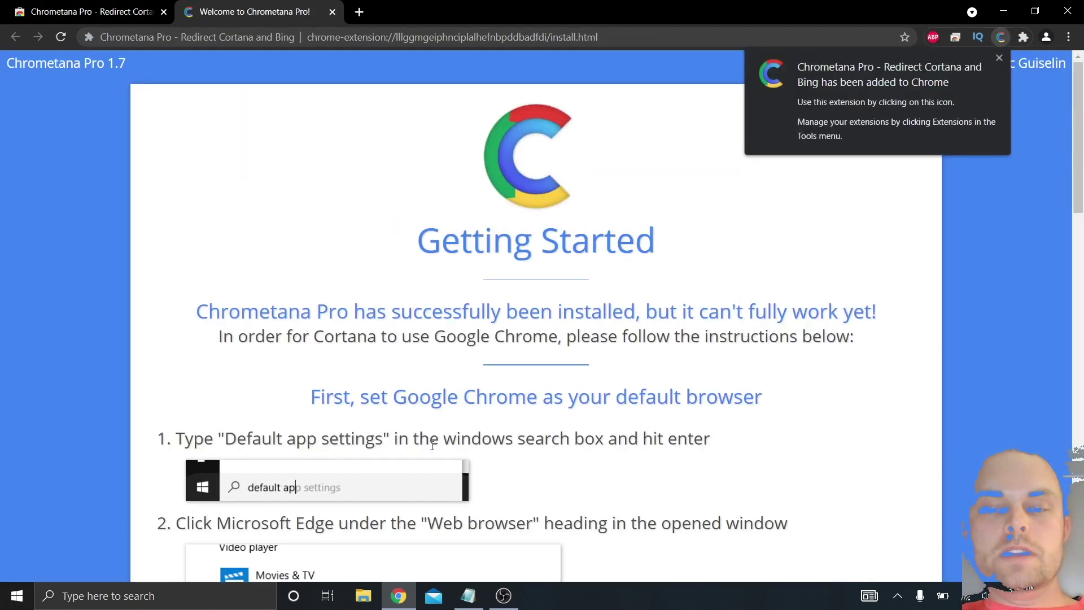
scroll(432, 446, down, 5)
scroll(432, 446, up, 3)
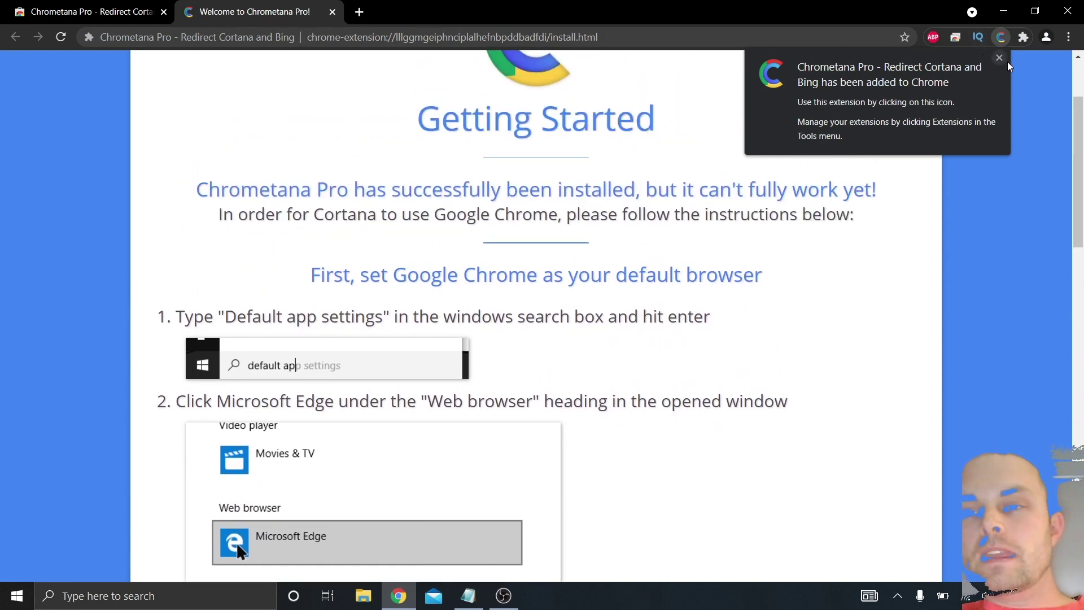
click(999, 57)
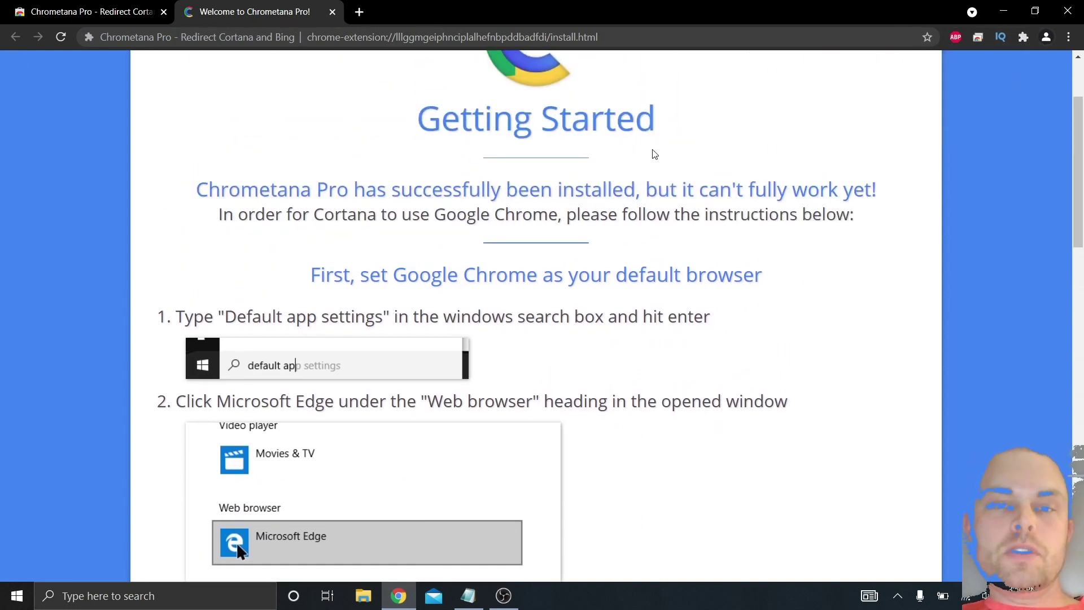
Step: Close the browser and search 'youtube' again; its web results now open as Google in Chrome
click(1066, 9)
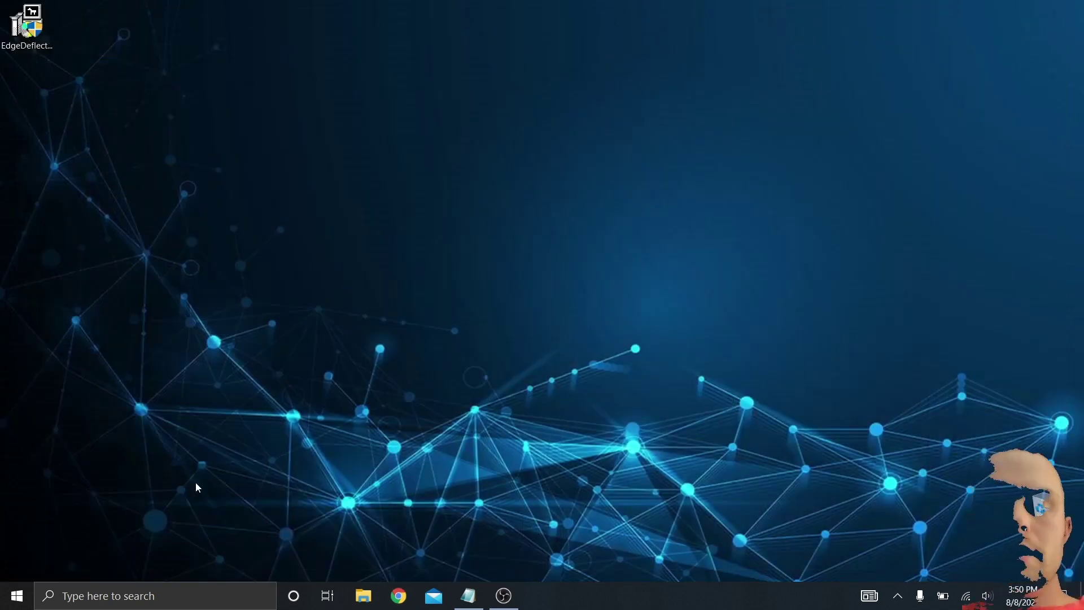
click(112, 596)
text(youtube)
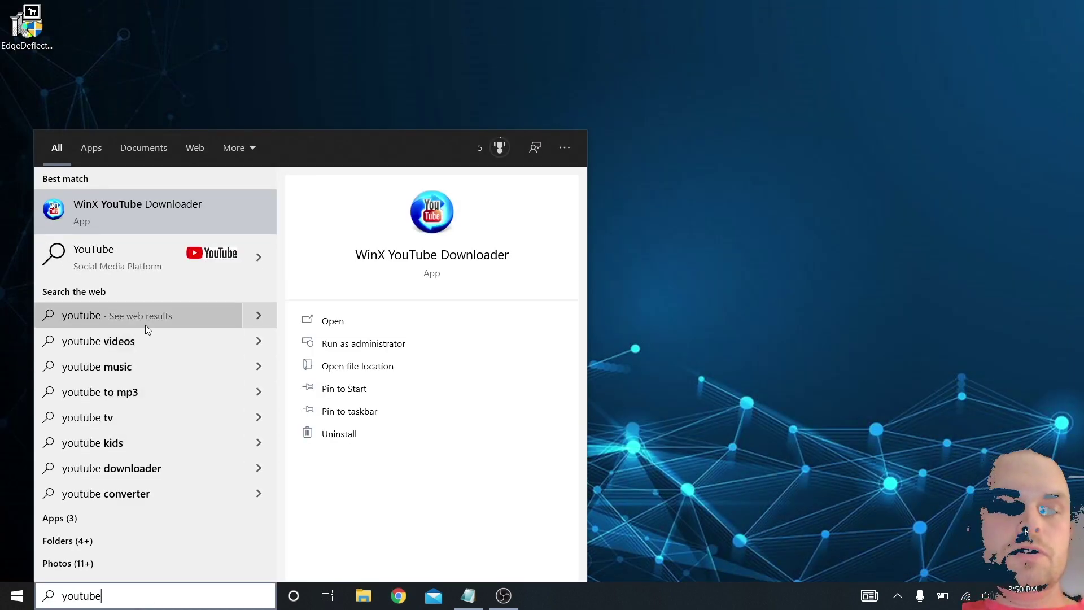
click(146, 315)
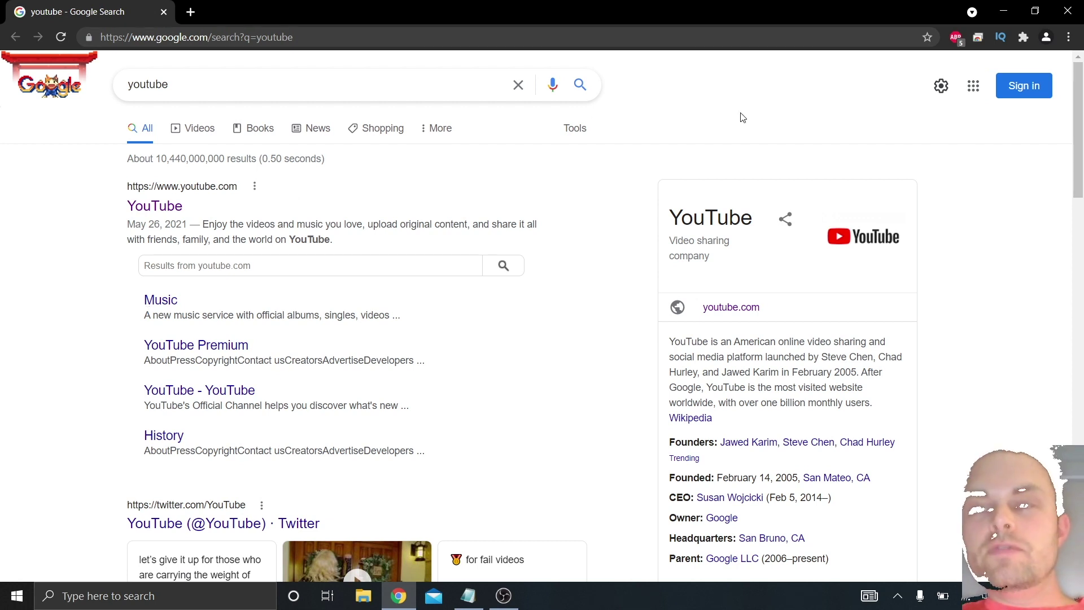
Step: Close the Chrome window showing the Google results for youtube
click(1066, 12)
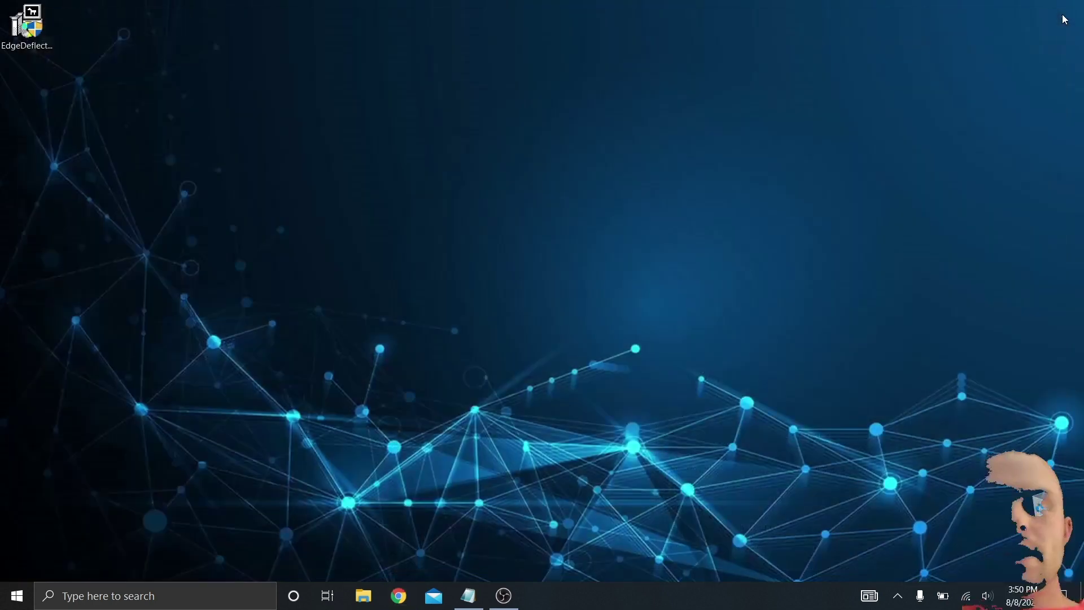